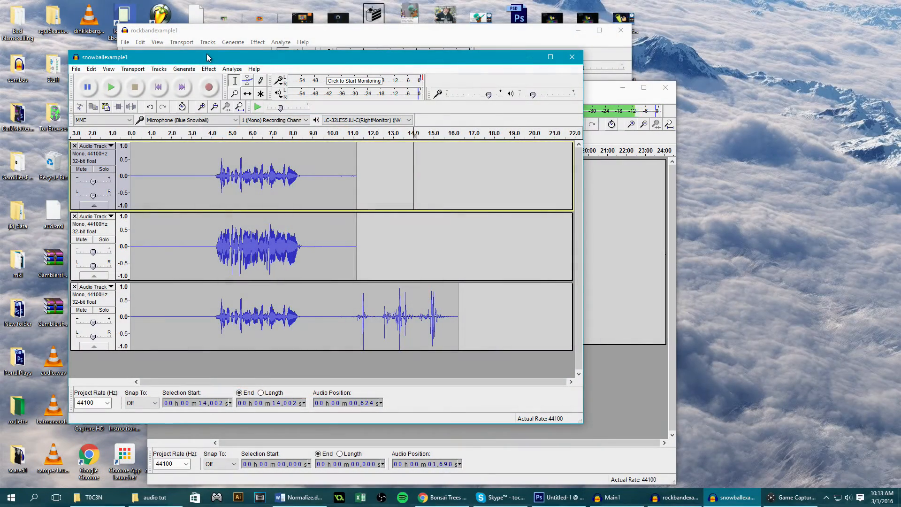
# - Audition the snowballexample1 recording from about 3.7 seconds, then stop playback
pyautogui.click(205, 173)
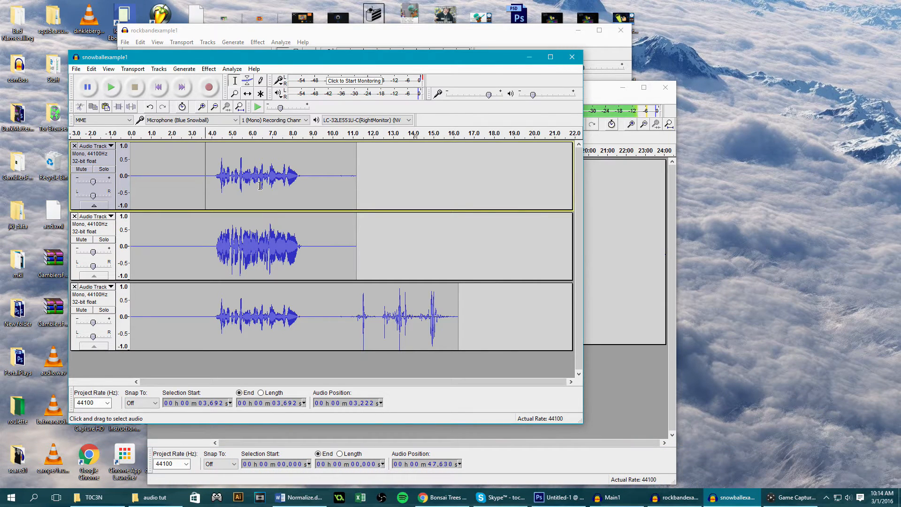
pyautogui.click(112, 91)
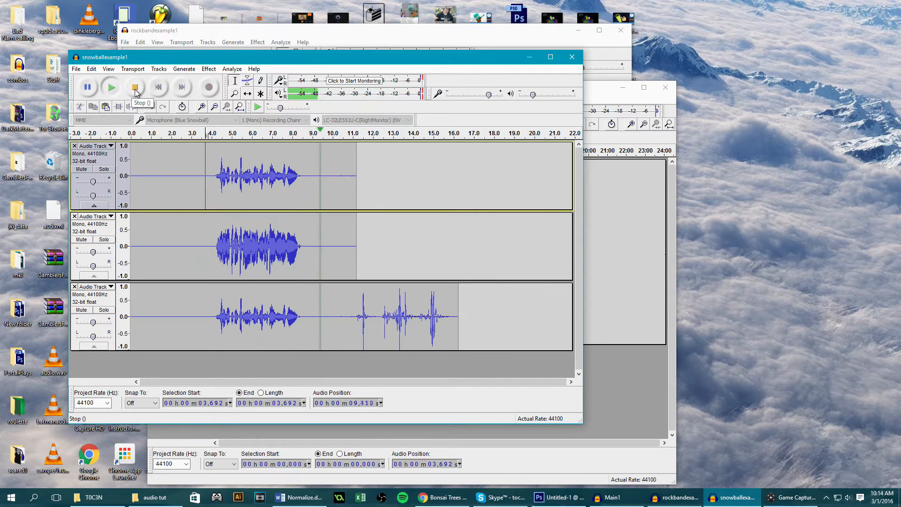
pyautogui.click(135, 91)
# - Solo track 2 and audition it alone, then bring the rockbandexample1 project to the front
pyautogui.click(103, 240)
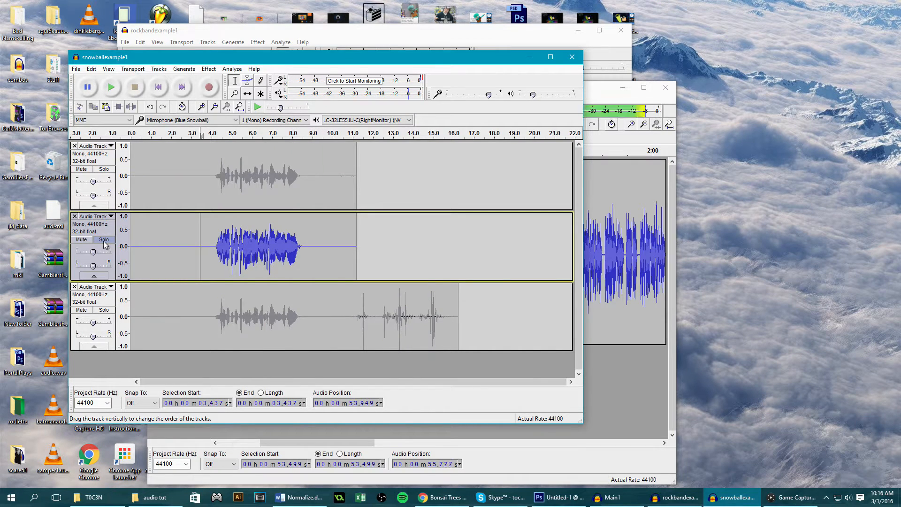
pyautogui.click(112, 90)
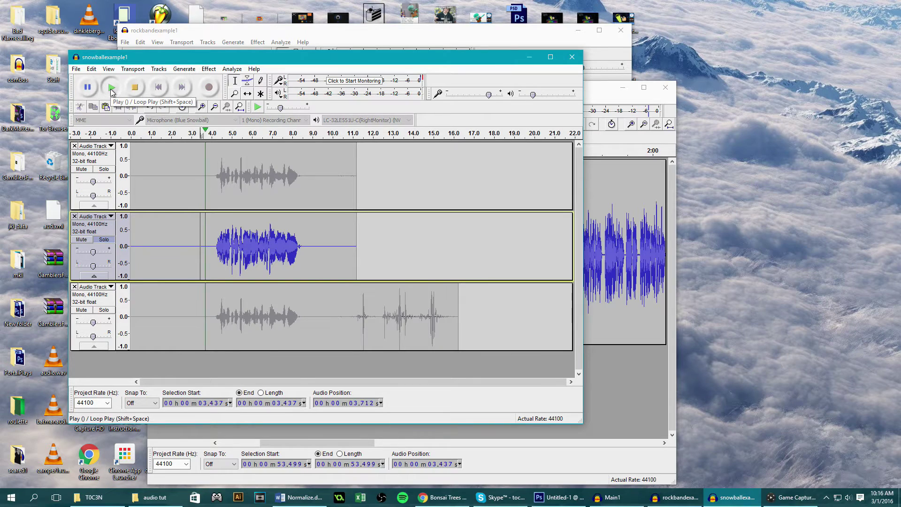
pyautogui.click(136, 87)
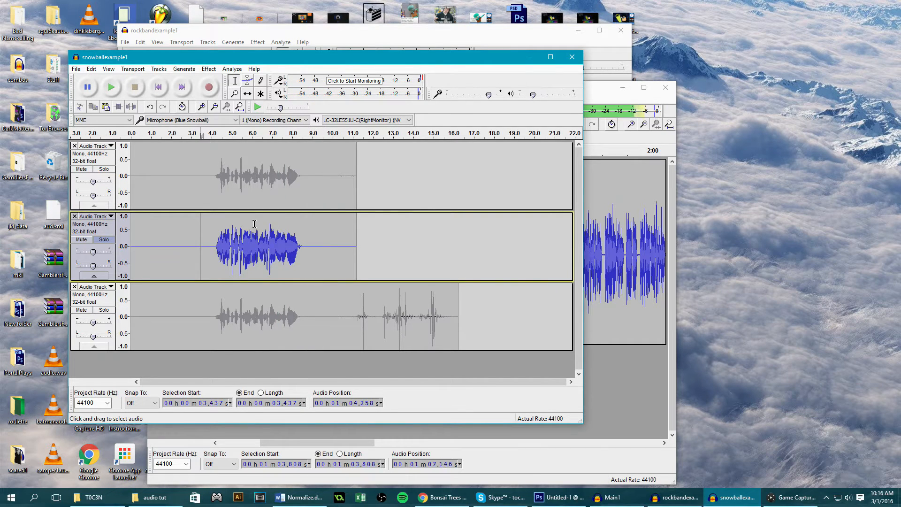
pyautogui.click(229, 32)
# - Audition rockbandexample1 from just before 5 seconds with track 1 soloed, then stop
pyautogui.click(403, 156)
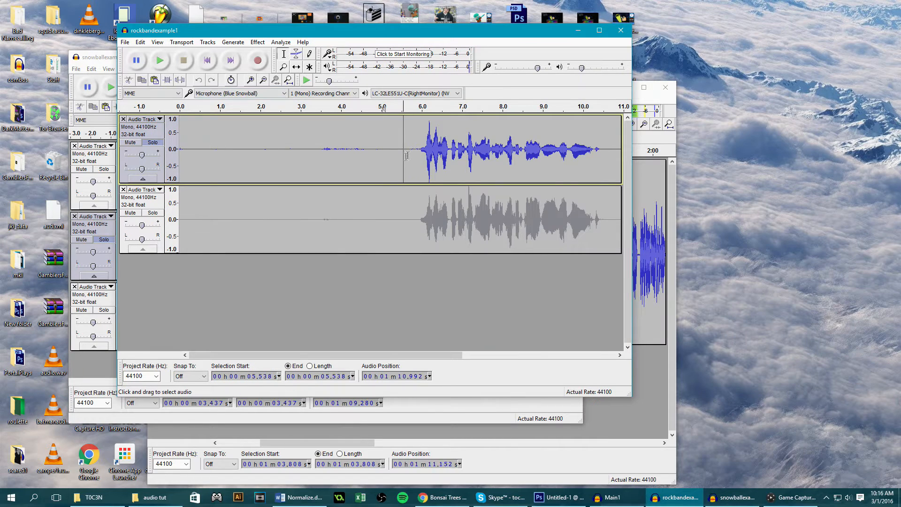
pyautogui.click(381, 155)
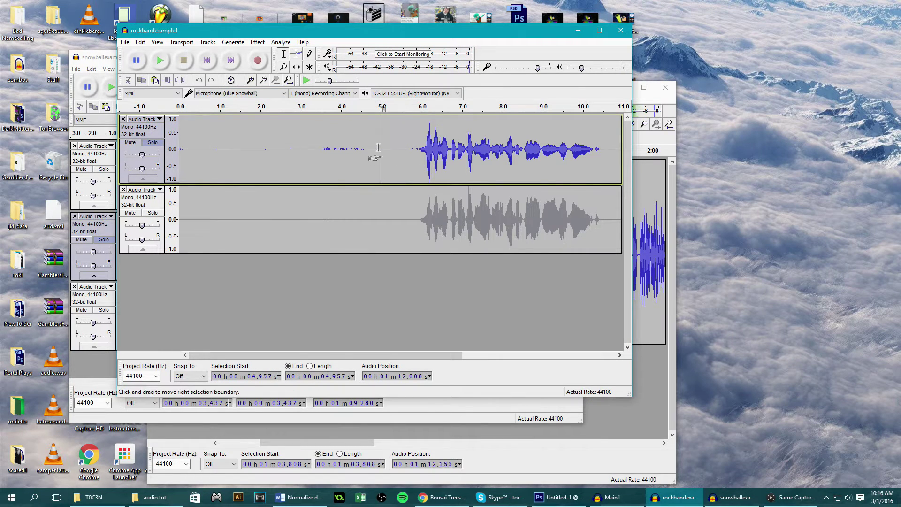
pyautogui.click(160, 62)
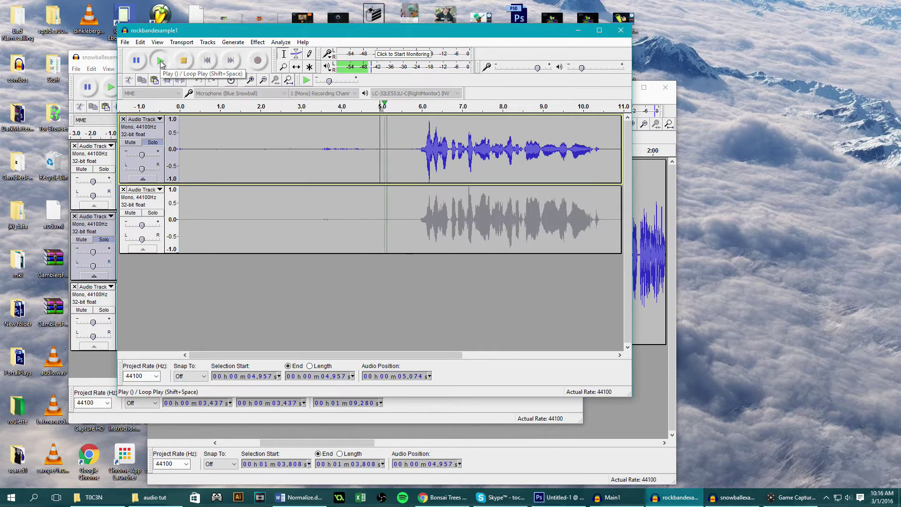
pyautogui.click(184, 61)
# - Move Solo from track 1 to track 2 and play it from about 5.5 seconds
pyautogui.click(152, 142)
pyautogui.click(153, 213)
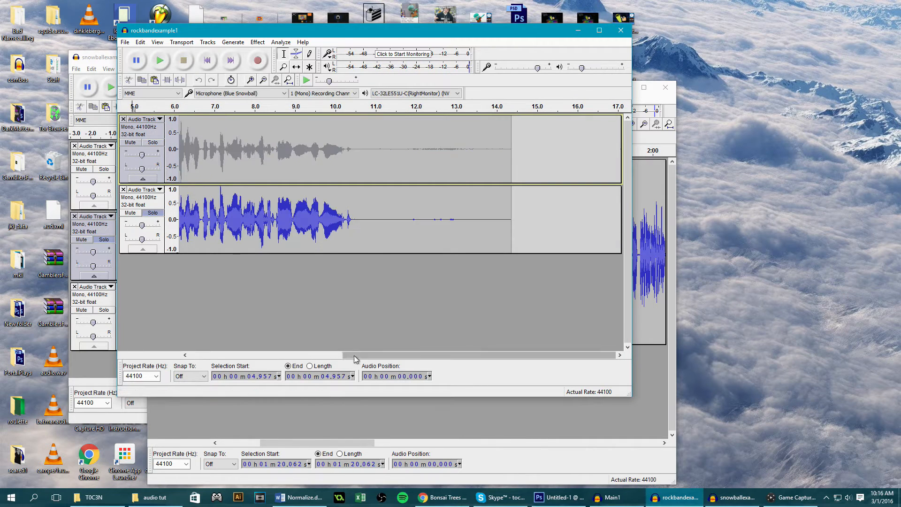
pyautogui.moveTo(354, 359); pyautogui.dragTo(273, 354)
pyautogui.click(284, 218)
pyautogui.click(160, 61)
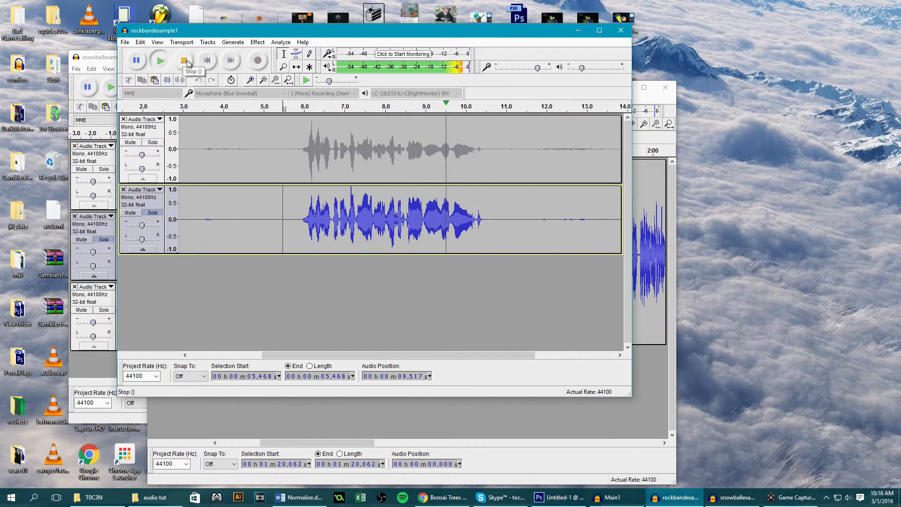
# - Back in snowballexample1, release Solo on track 2 and solo track 3 instead
pyautogui.click(110, 65)
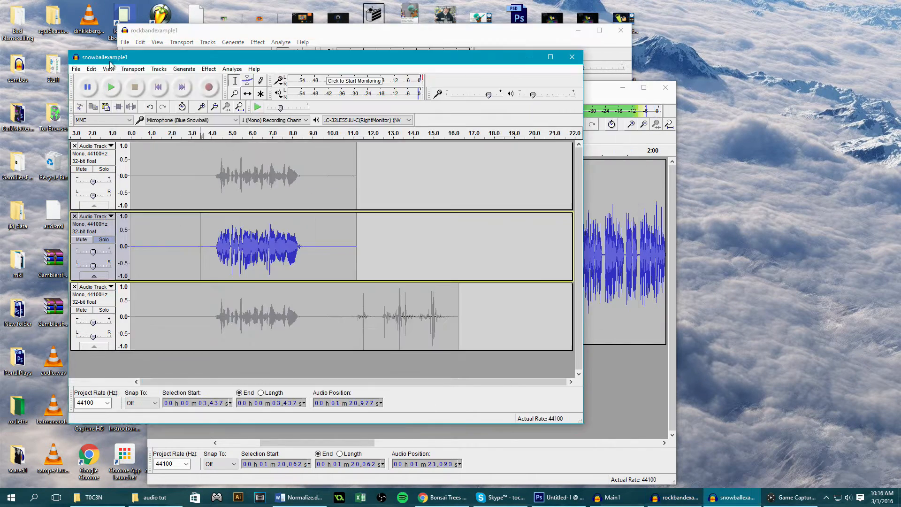
pyautogui.click(103, 240)
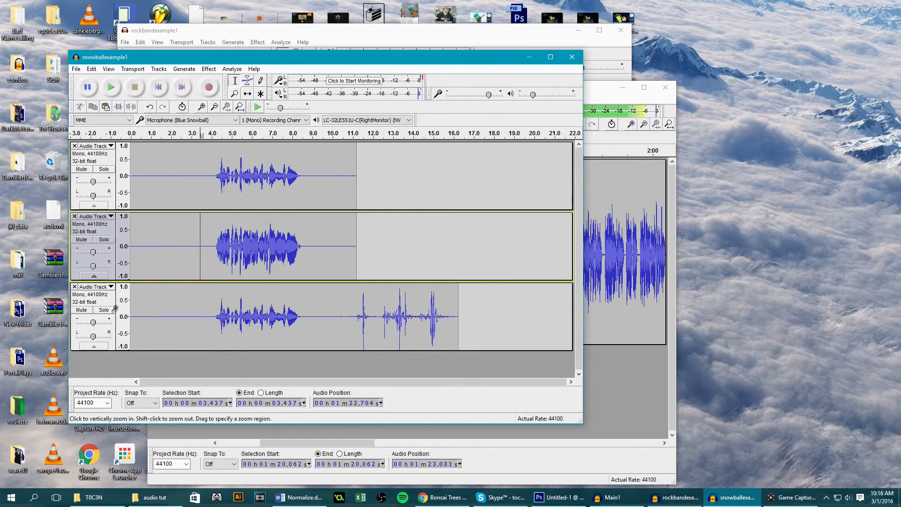
pyautogui.click(106, 309)
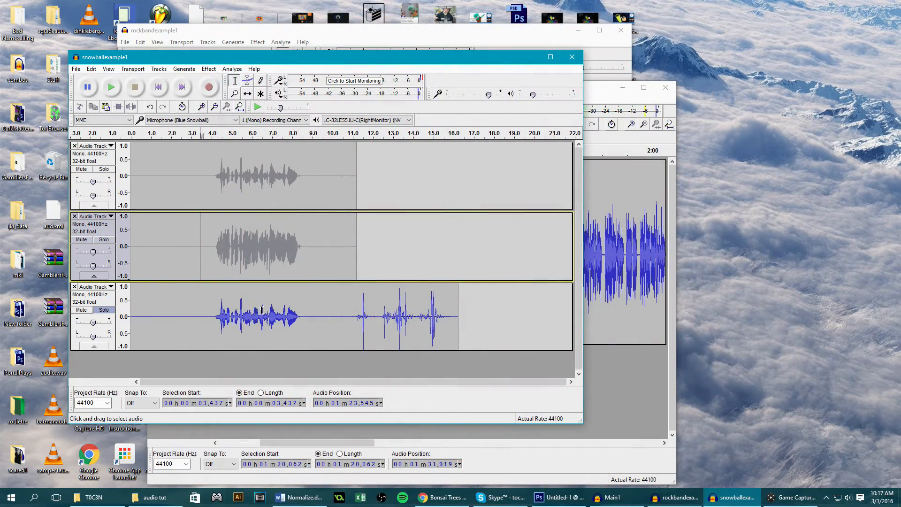
# - Delete the stray sounds after the speech in track 3, roughly 10–16 seconds
pyautogui.moveTo(420, 321); pyautogui.dragTo(177, 321)
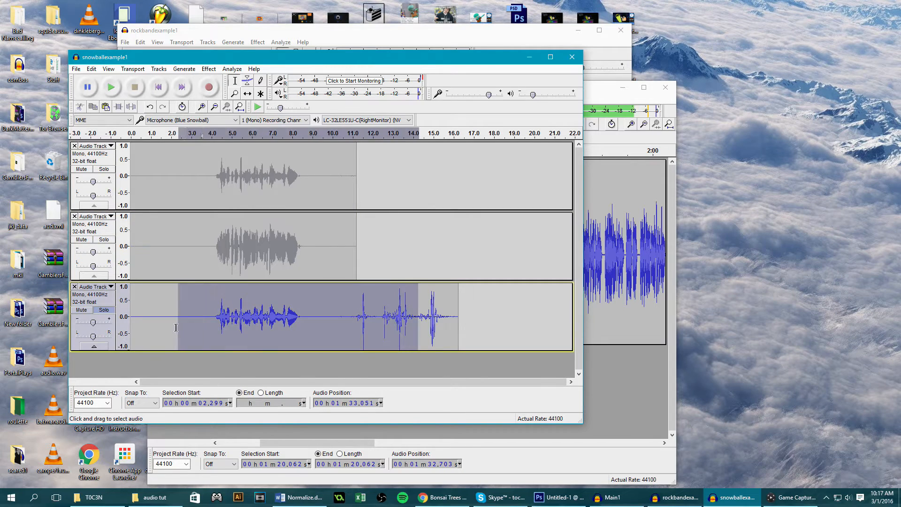
pyautogui.click(230, 321)
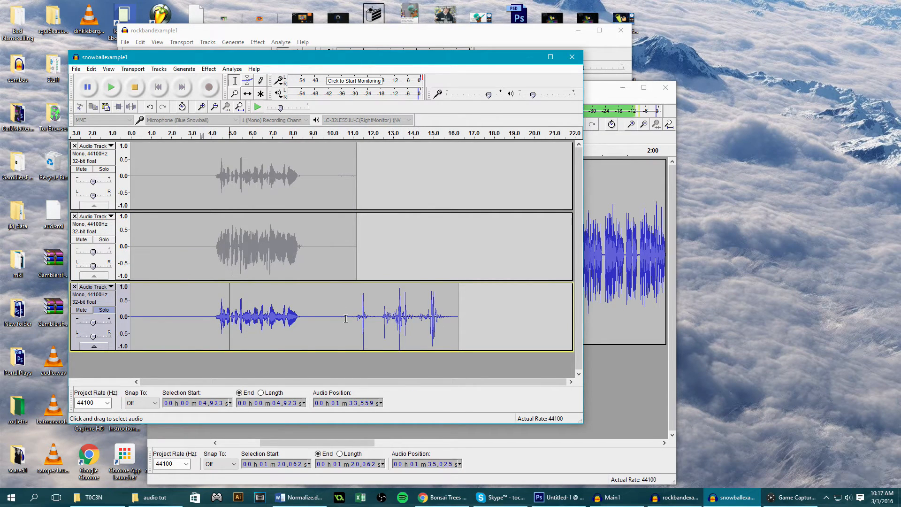
pyautogui.moveTo(338, 318); pyautogui.dragTo(457, 330)
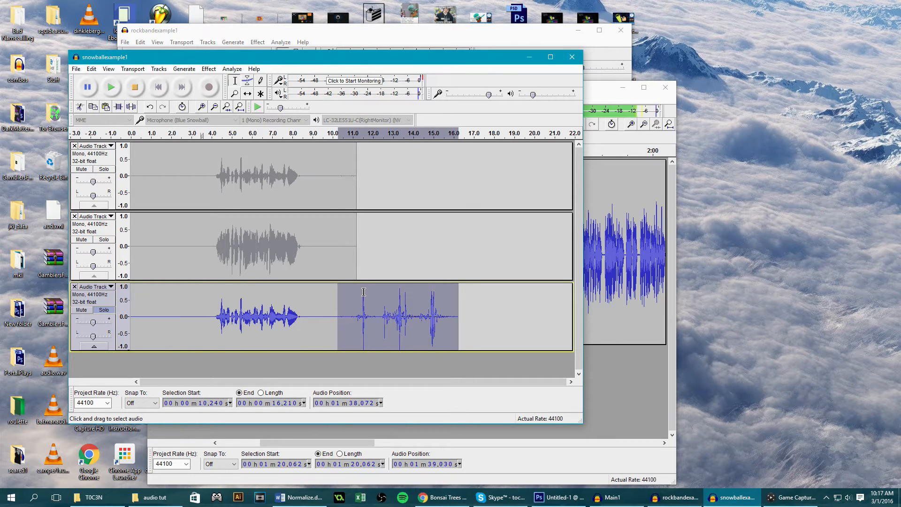
pyautogui.press('Delete')
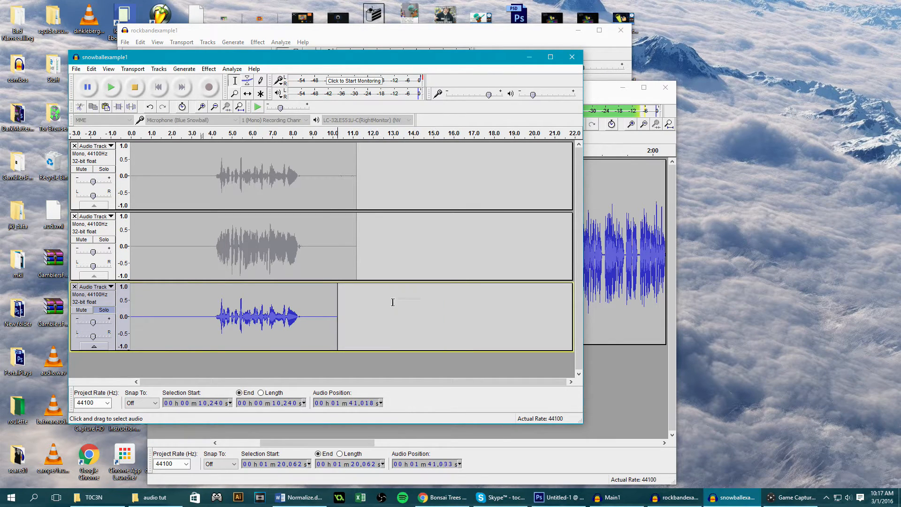
pyautogui.click(308, 315)
# - Select the whole third-track clip, 0 to about 10.2 seconds, and bring up the Effect list
pyautogui.moveTo(212, 317); pyautogui.dragTo(131, 318)
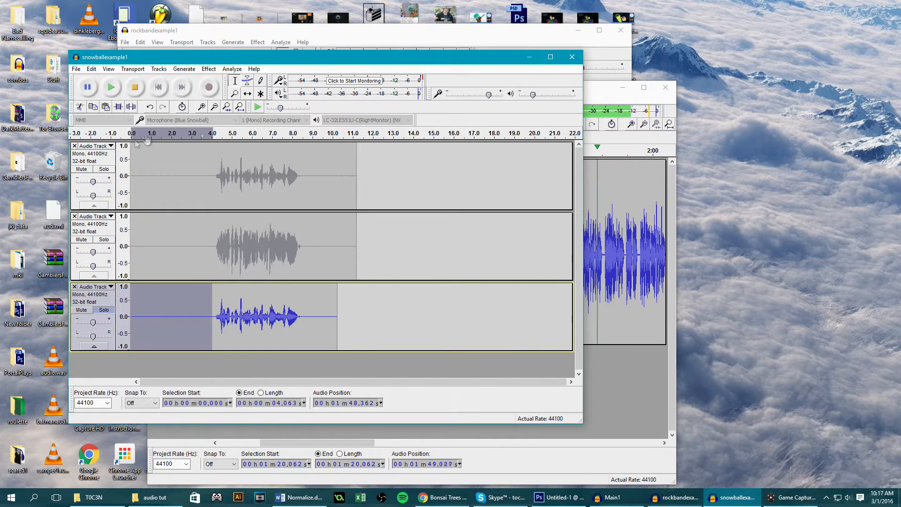
pyautogui.click(166, 317)
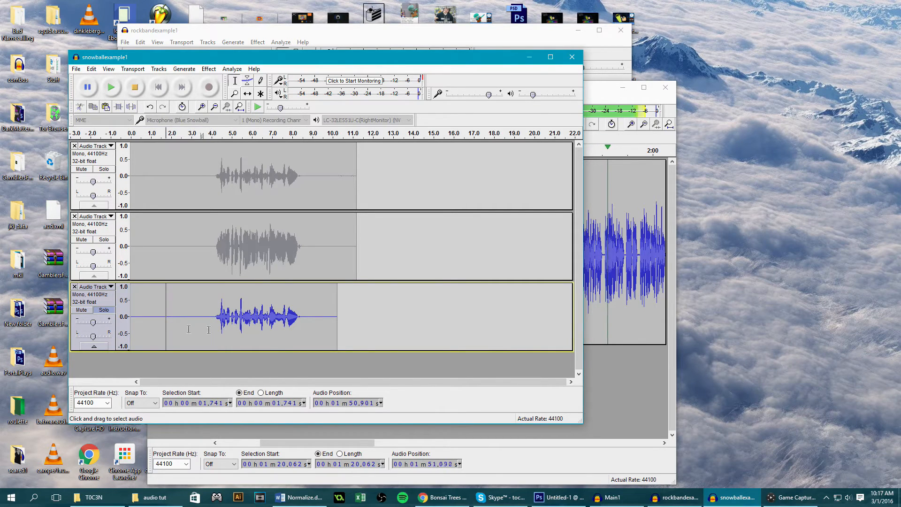
pyautogui.doubleClick(230, 321)
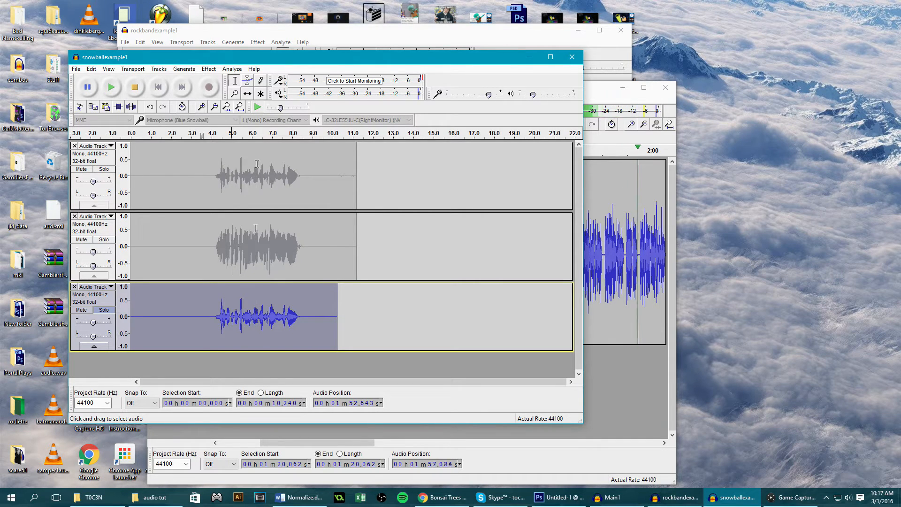
pyautogui.click(205, 68)
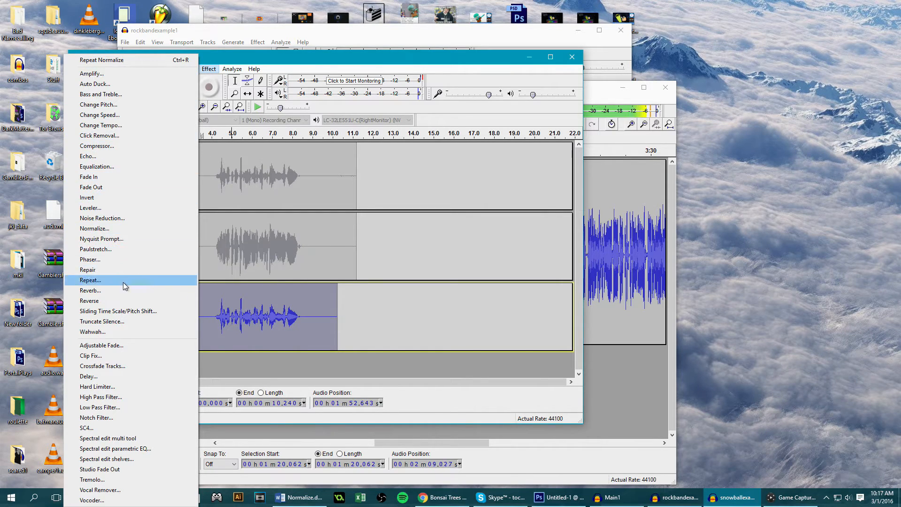
# - Normalize the third-track clip to -2.5 dB with DC offset removed, then clear the selection
pyautogui.click(121, 228)
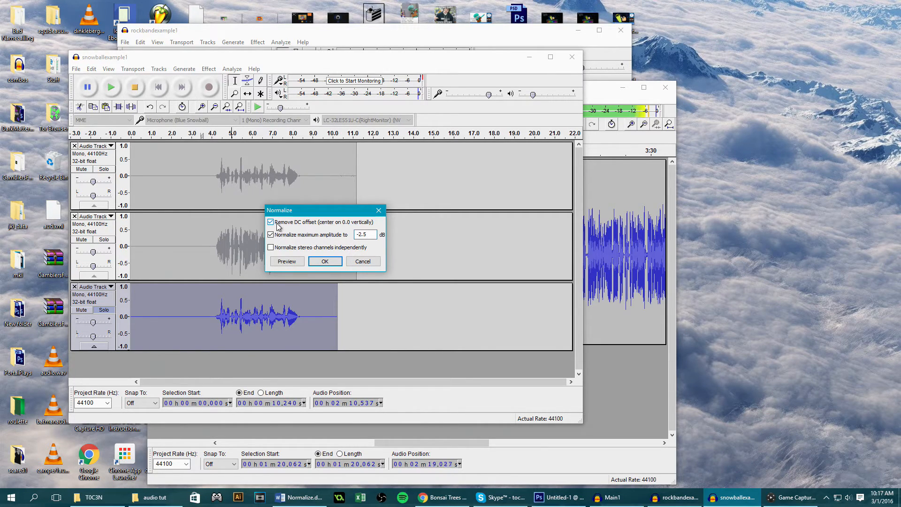
pyautogui.click(326, 261)
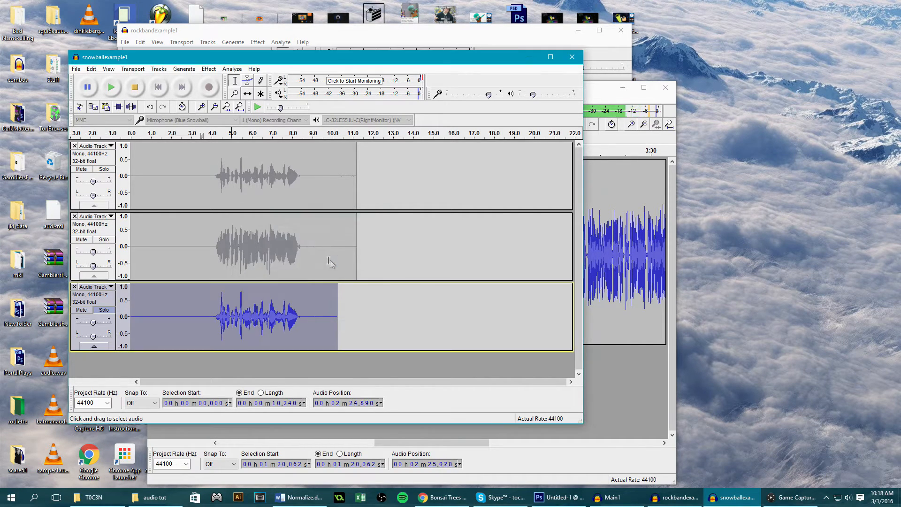
pyautogui.click(176, 310)
# - Enlarge track 3 and select its quiet lead-in from about 0.28 to 3.9 seconds
pyautogui.moveTo(206, 317); pyautogui.dragTo(132, 322)
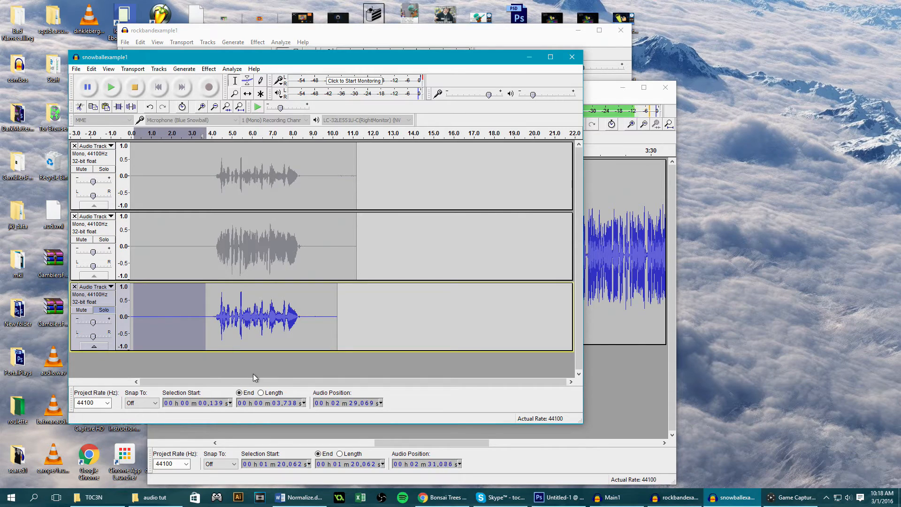
pyautogui.moveTo(257, 423); pyautogui.dragTo(255, 485)
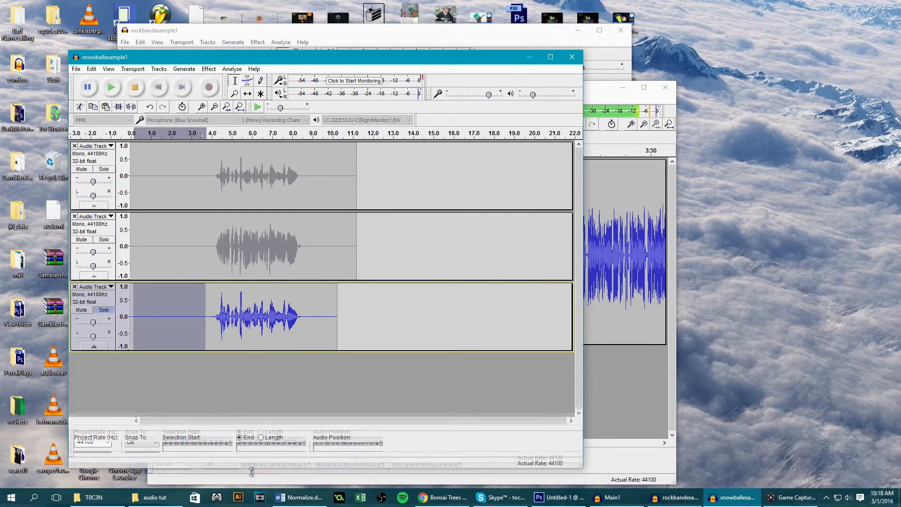
pyautogui.moveTo(260, 352); pyautogui.dragTo(257, 420)
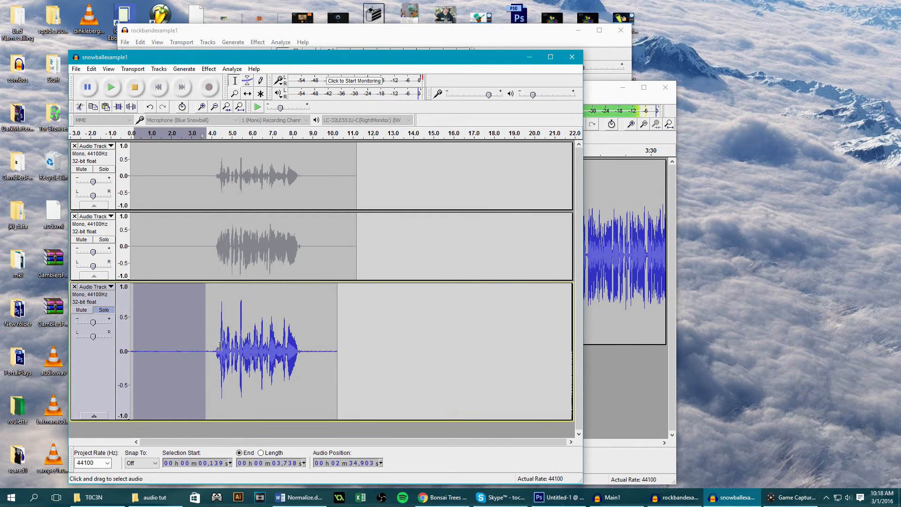
pyautogui.click(221, 352)
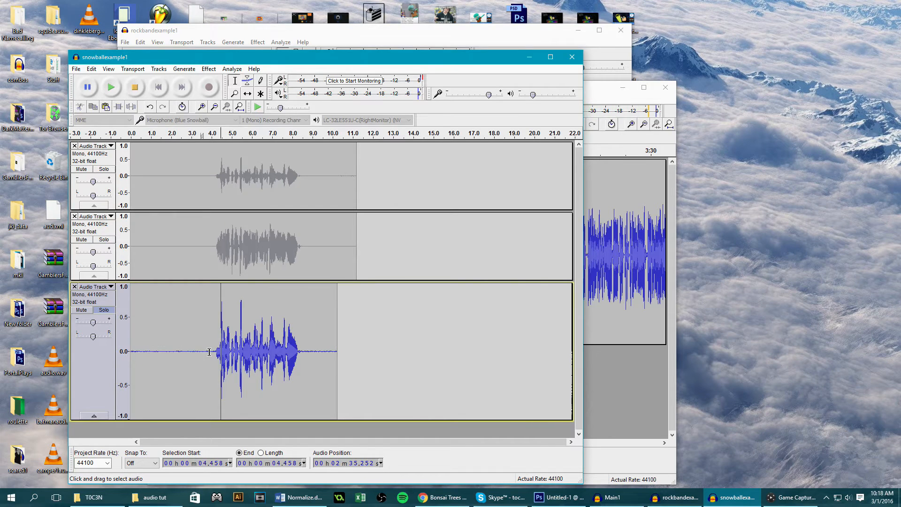
pyautogui.moveTo(208, 351); pyautogui.dragTo(136, 351)
# - Capture a Noise Reduction profile from the selected lead-in silence
pyautogui.click(210, 68)
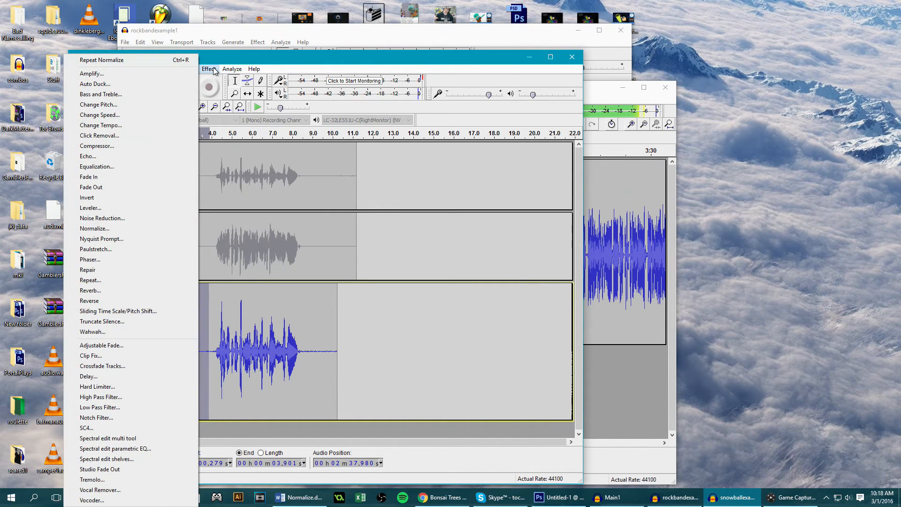
pyautogui.click(128, 220)
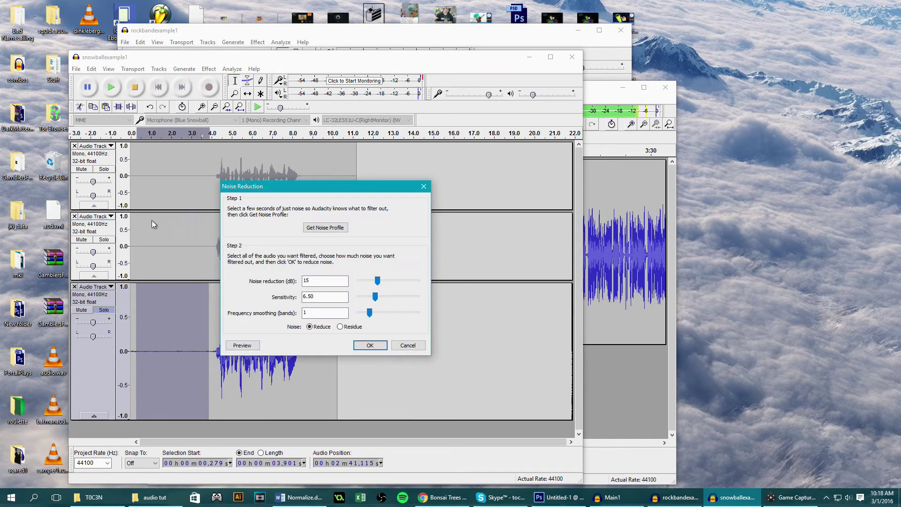
pyautogui.click(330, 228)
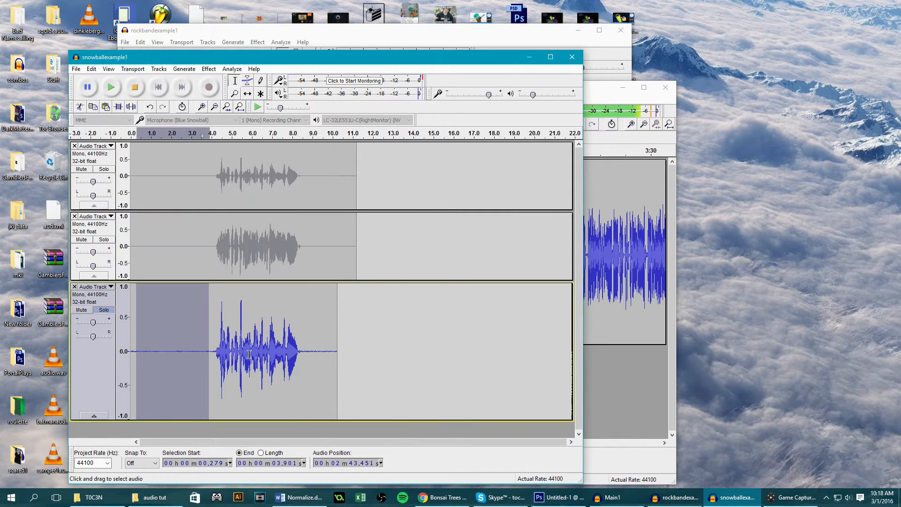
# - Apply Noise Reduction with Sensitivity 6 to the whole third-track clip, 0–10.24 seconds
pyautogui.doubleClick(249, 354)
pyautogui.click(209, 71)
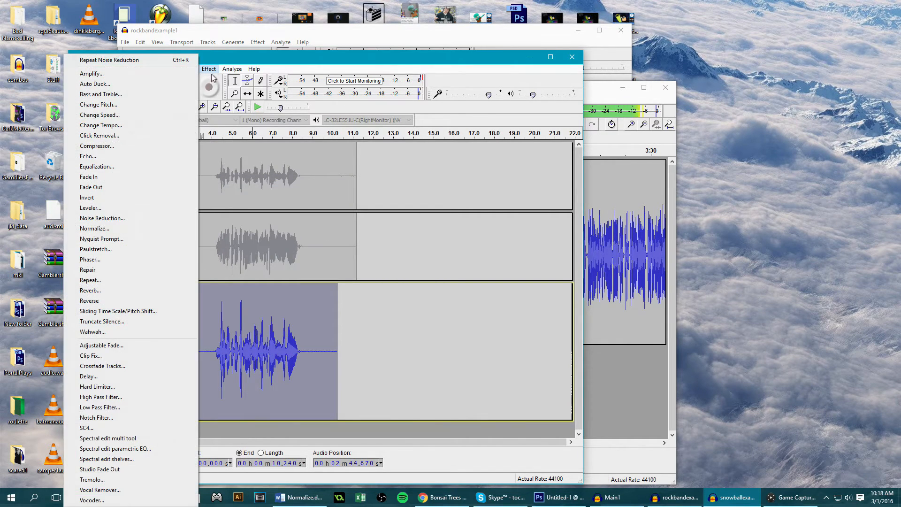
pyautogui.click(140, 216)
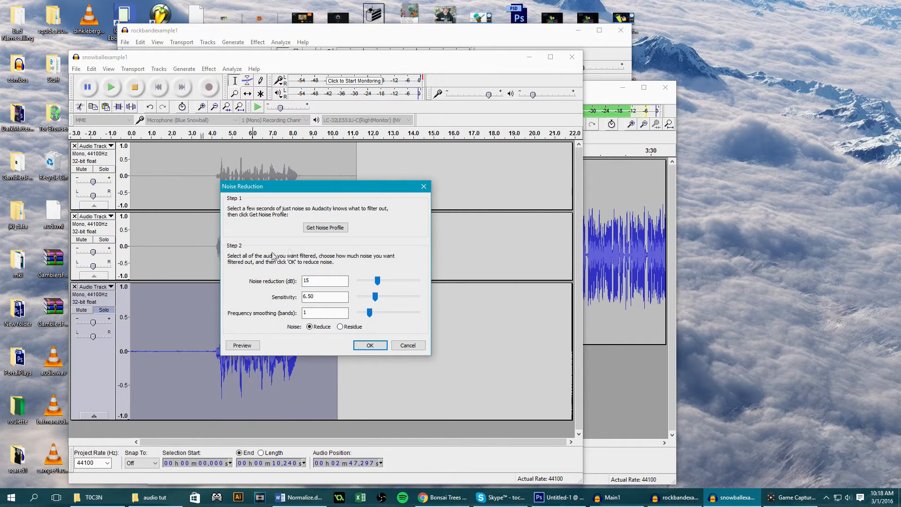
pyautogui.press('Tab')
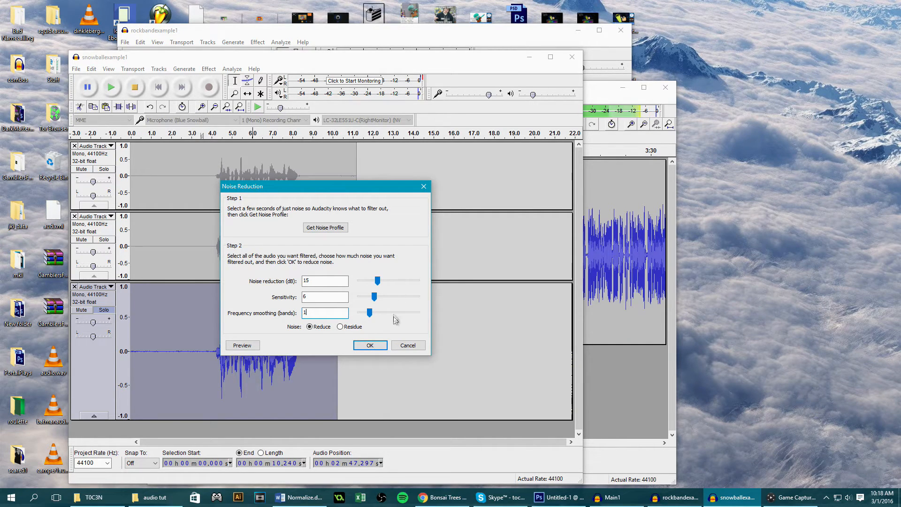
pyautogui.click(369, 345)
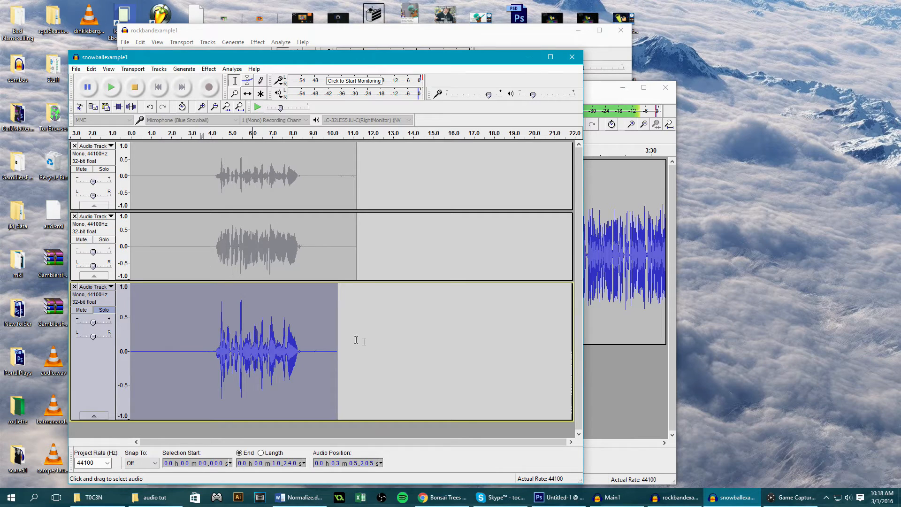
pyautogui.click(214, 71)
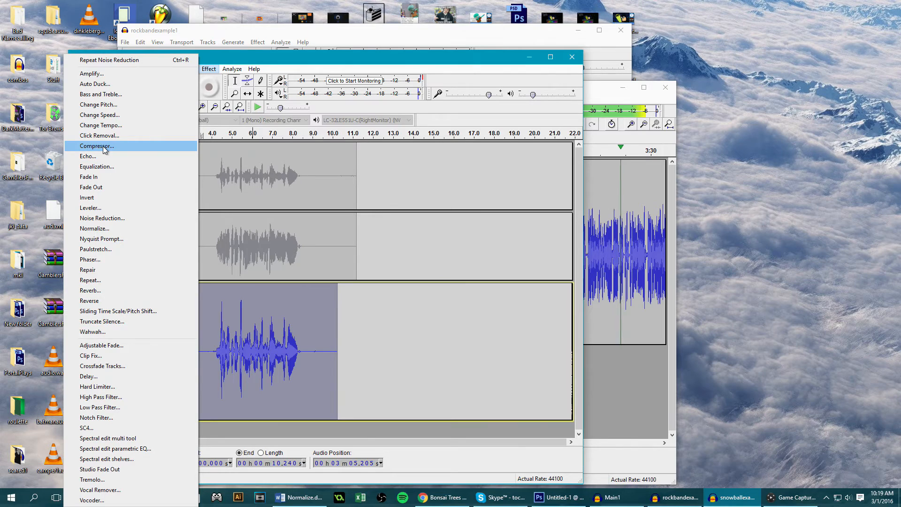
# - Apply the Compressor with threshold -20 dB, noise floor -40 dB and ratio 7:1 to the clip
pyautogui.click(96, 145)
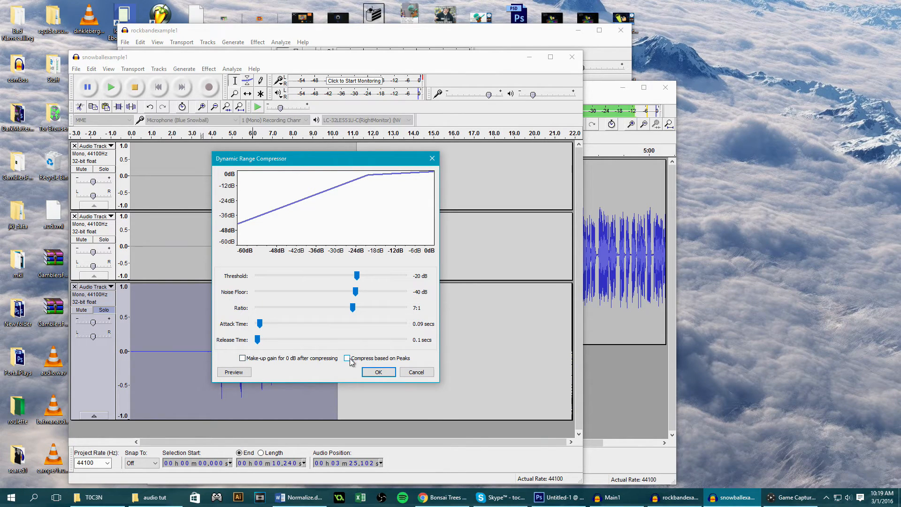
pyautogui.click(379, 373)
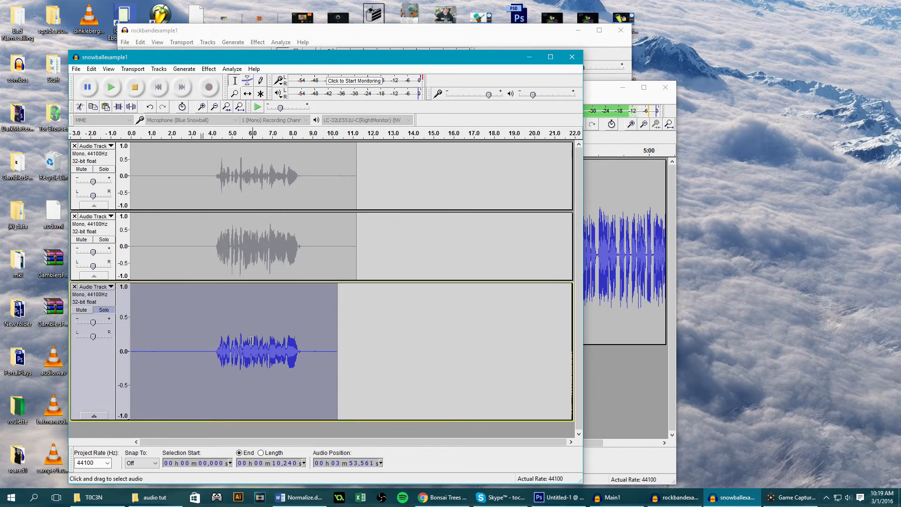
# - Boost the clip's tone with Bass and Treble set to Bass 15 dB and Treble 10 dB
pyautogui.click(209, 68)
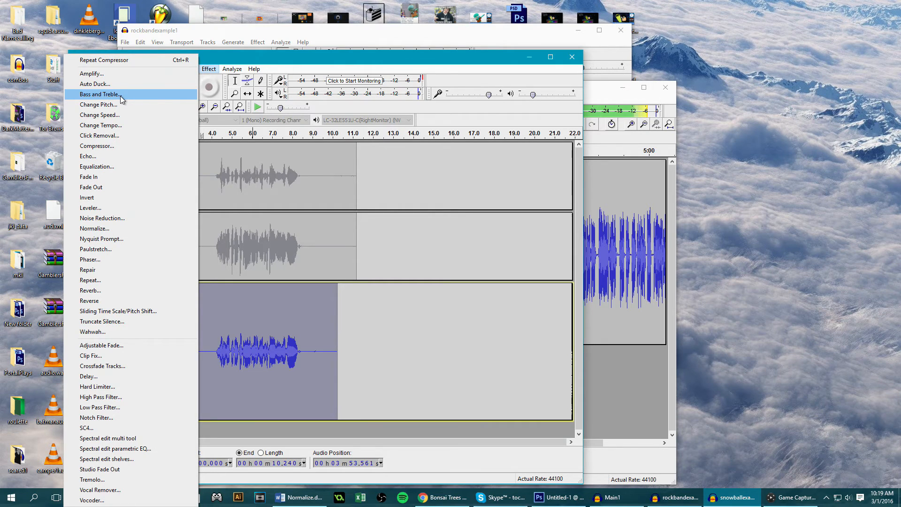
pyautogui.click(120, 96)
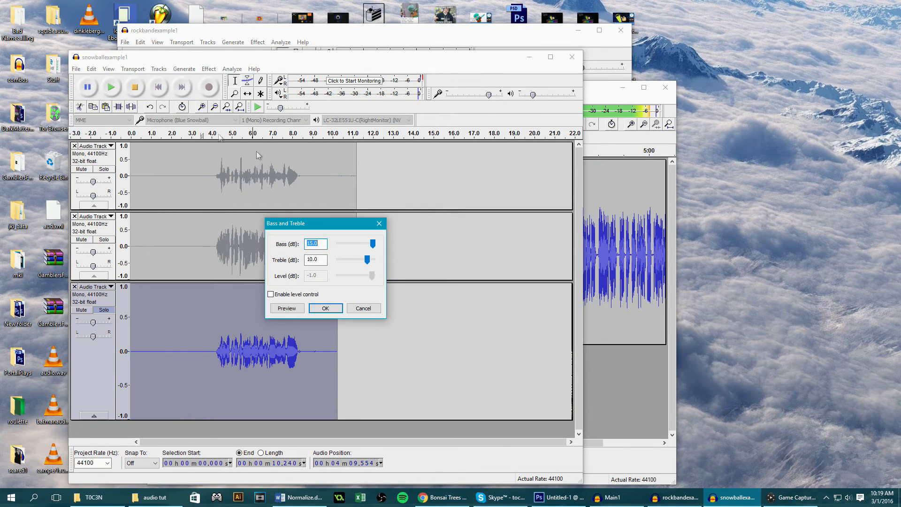
pyautogui.click(323, 259)
pyautogui.press('BackSpace')
pyautogui.press('BackSpace')
pyautogui.press('BackSpace')
pyautogui.write('0')
pyautogui.doubleClick(314, 244)
pyautogui.write('0')
pyautogui.moveTo(353, 250)
pyautogui.mouseDown()
pyautogui.moveTo(371, 251)
pyautogui.moveTo(359, 260)
pyautogui.mouseUp()
pyautogui.doubleClick(314, 244)
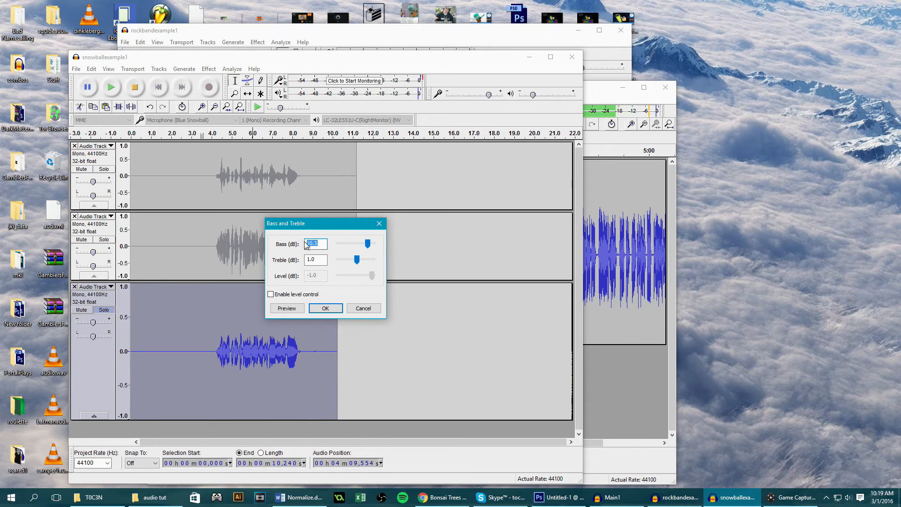
pyautogui.write('15')
pyautogui.doubleClick(323, 259)
pyautogui.write('10')
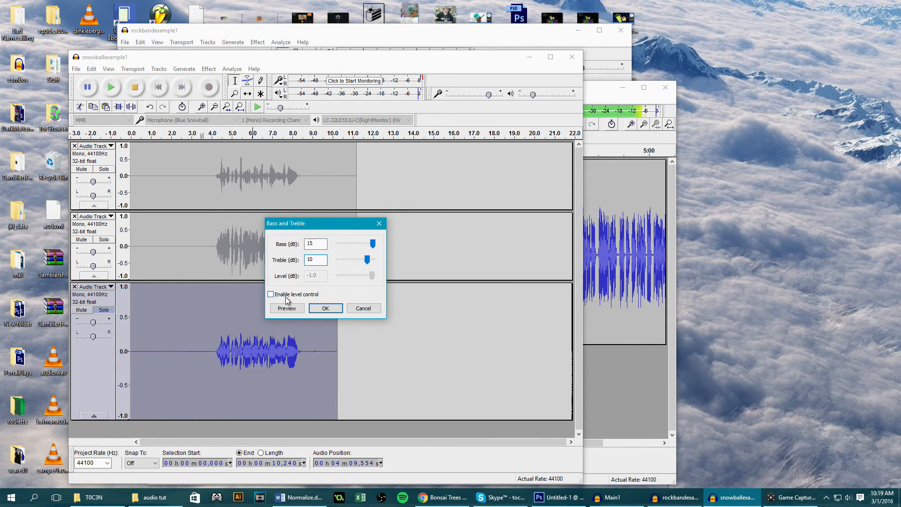
pyautogui.click(326, 309)
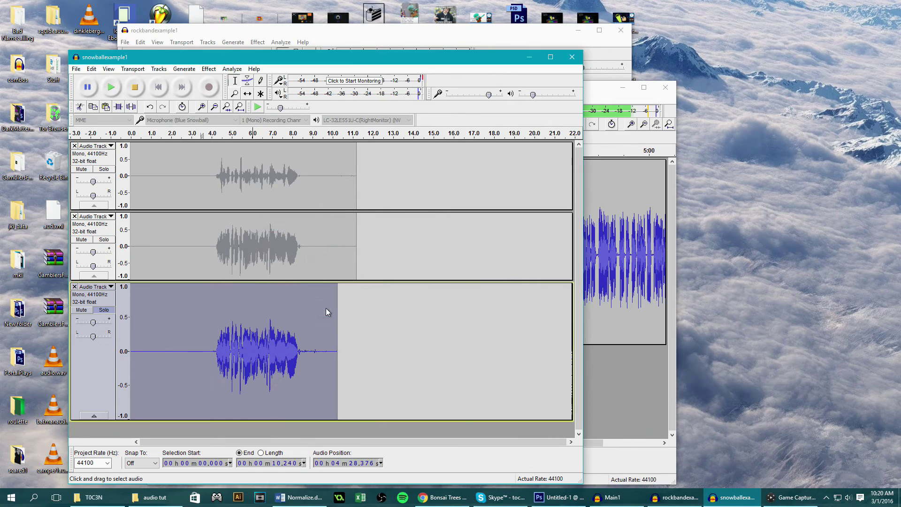
# - Apply the same Bass and Treble boost a second time, then undo the duplicate application
pyautogui.click(209, 70)
pyautogui.click(153, 95)
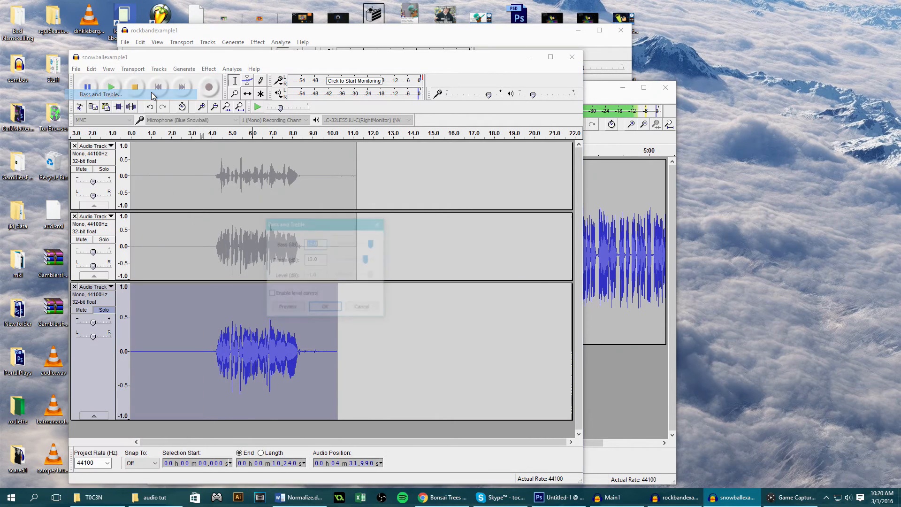
pyautogui.click(326, 308)
pyautogui.click(92, 70)
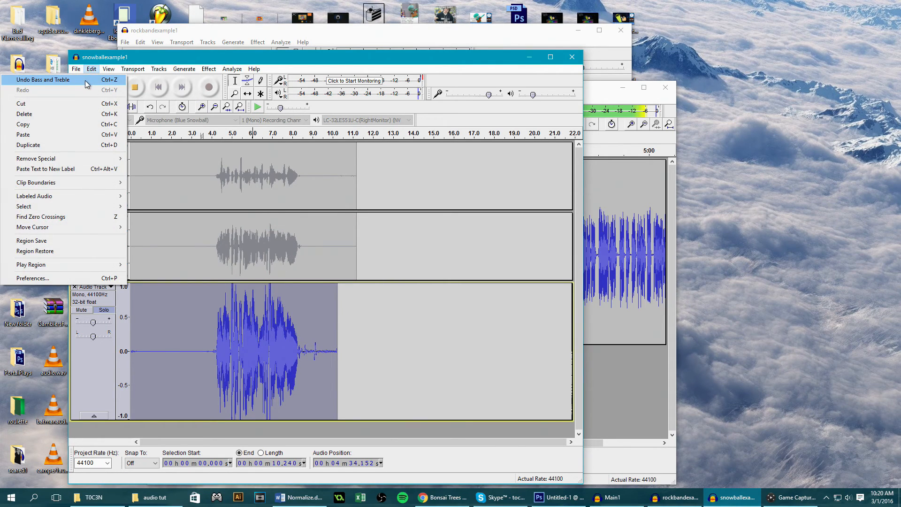
pyautogui.click(95, 79)
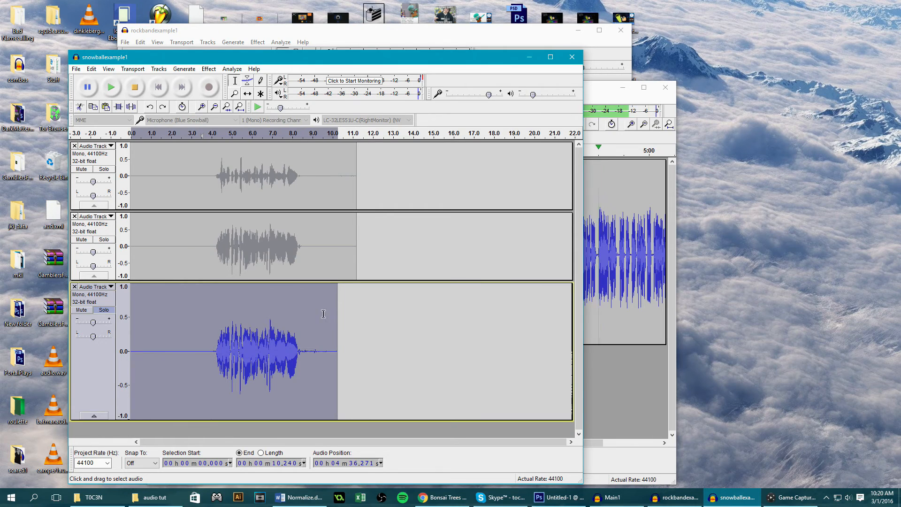
# - Normalize the third-track clip to a maximum amplitude of -1 dB with DC offset removed
pyautogui.click(209, 69)
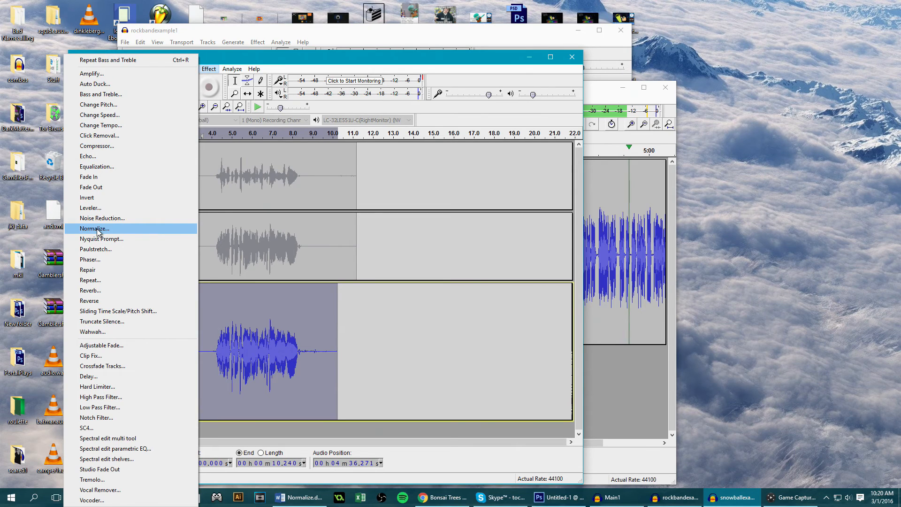
pyautogui.click(98, 230)
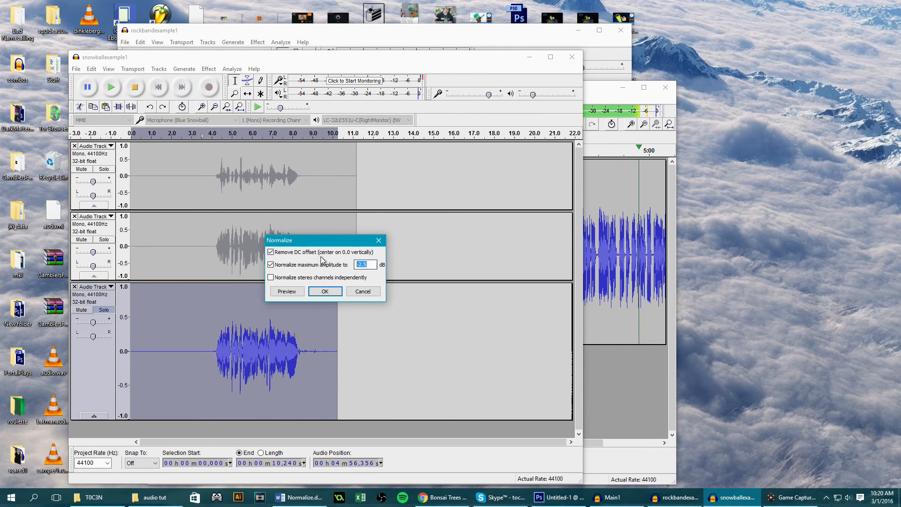
pyautogui.write('-1')
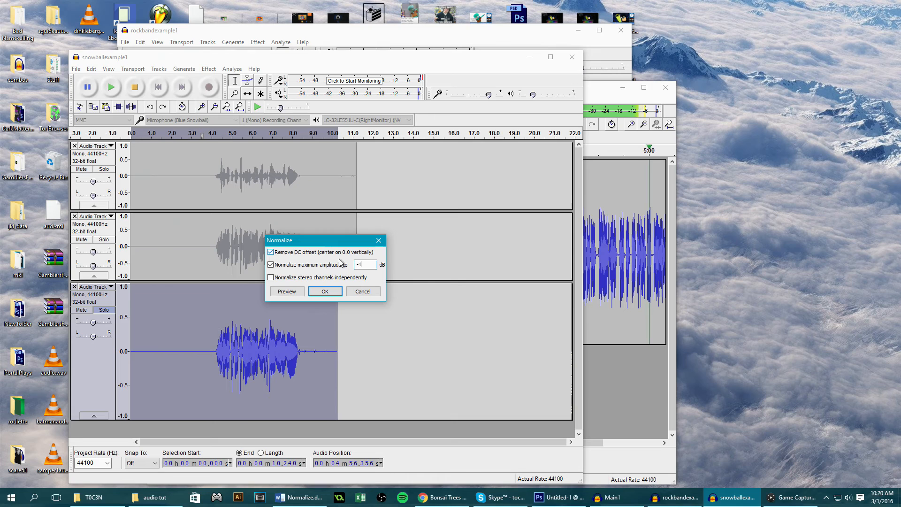
pyautogui.click(324, 292)
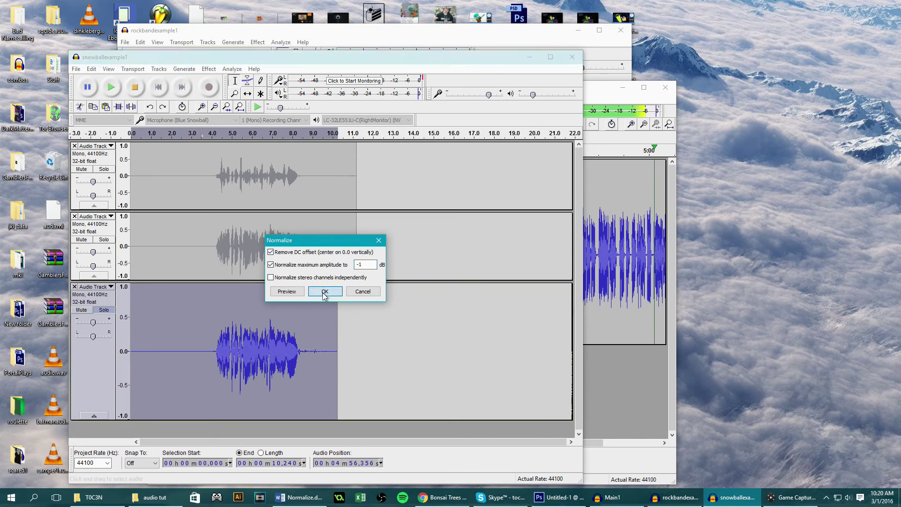
pyautogui.click(334, 332)
# - Shrink the third track's lane to match the others and leave the edit point near 12.9 s
pyautogui.click(204, 350)
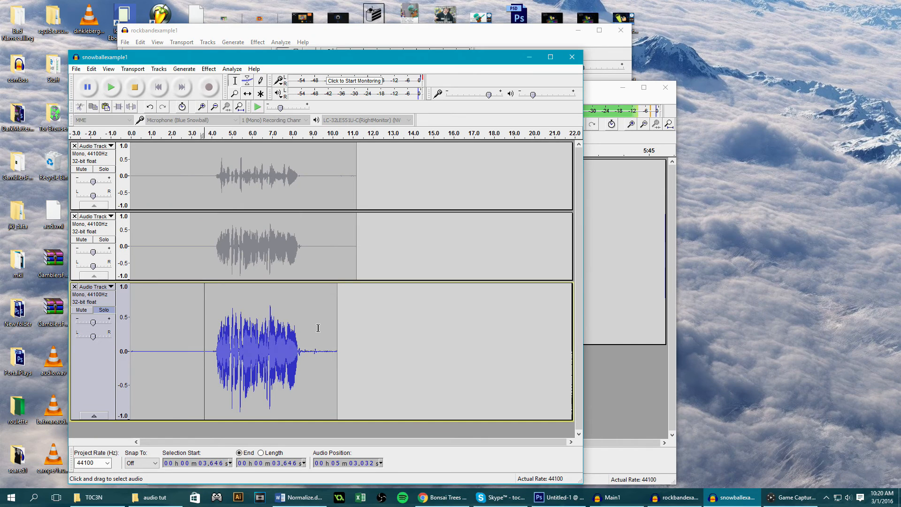
pyautogui.moveTo(275, 420); pyautogui.dragTo(283, 348)
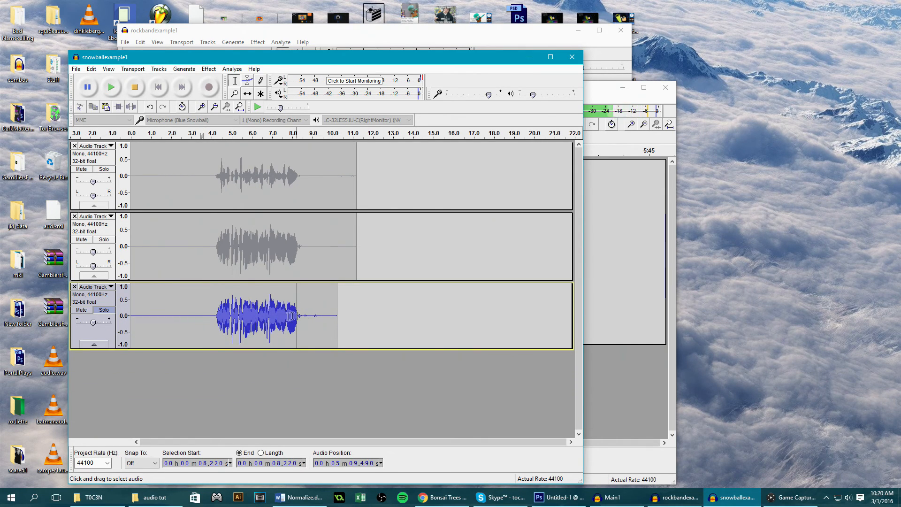
pyautogui.click(290, 255)
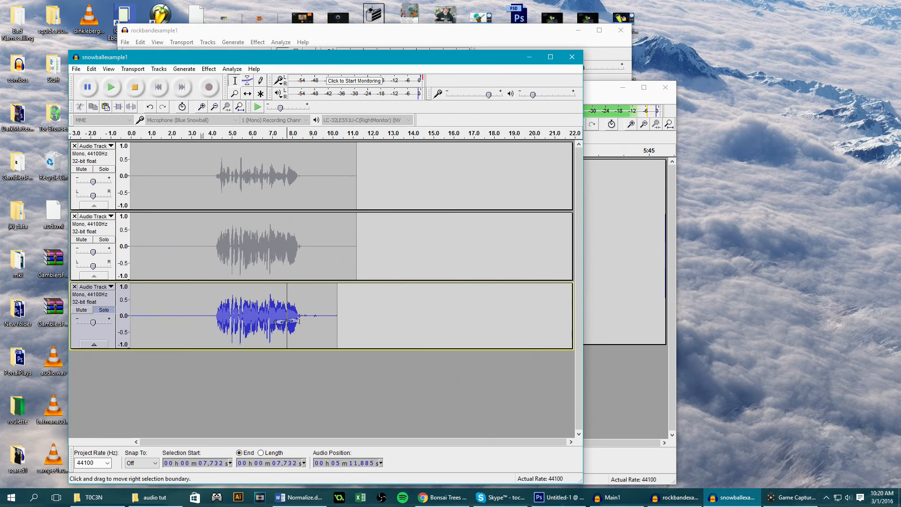
pyautogui.click(228, 239)
pyautogui.click(243, 325)
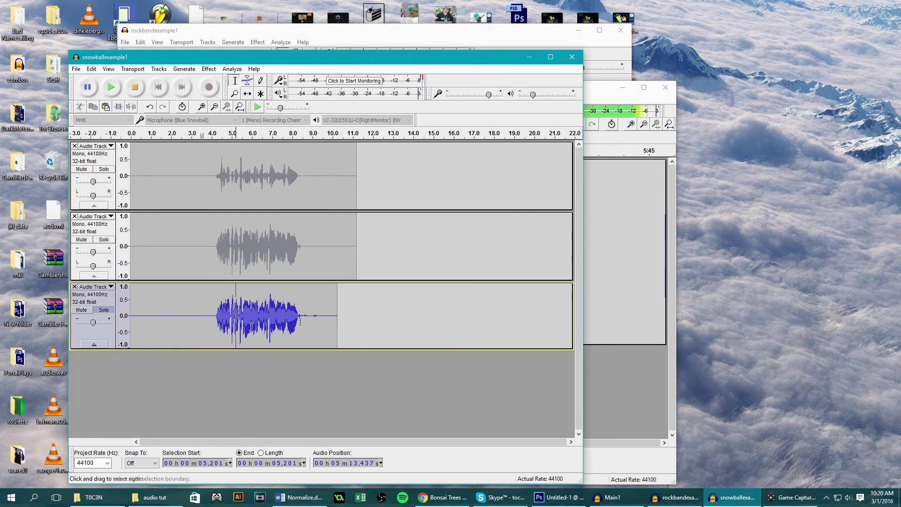
pyautogui.click(392, 318)
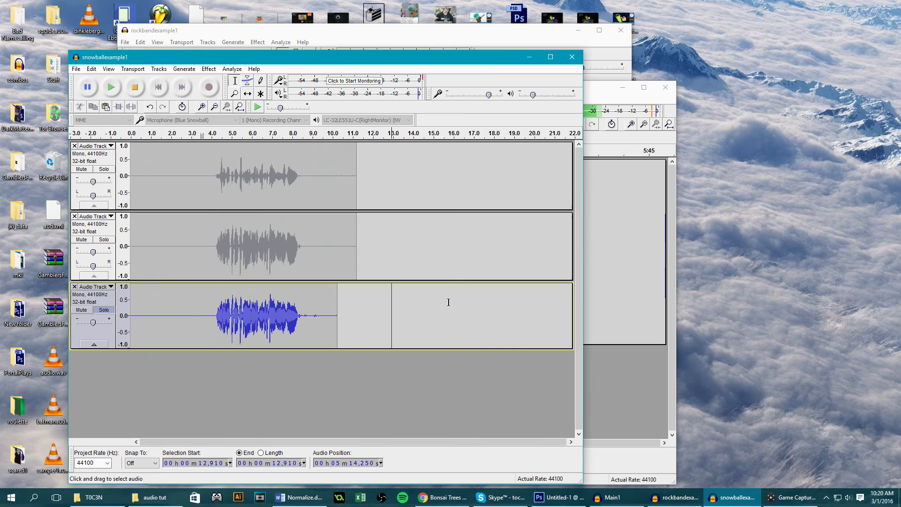